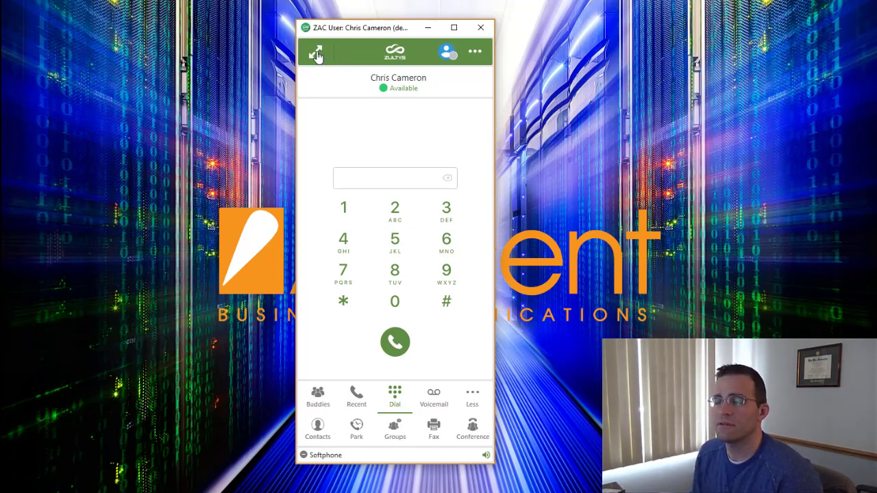
# Step: Close the Cloud ICC Demo chat in the expanded view and return to the compact window
pyautogui.click(316, 55)
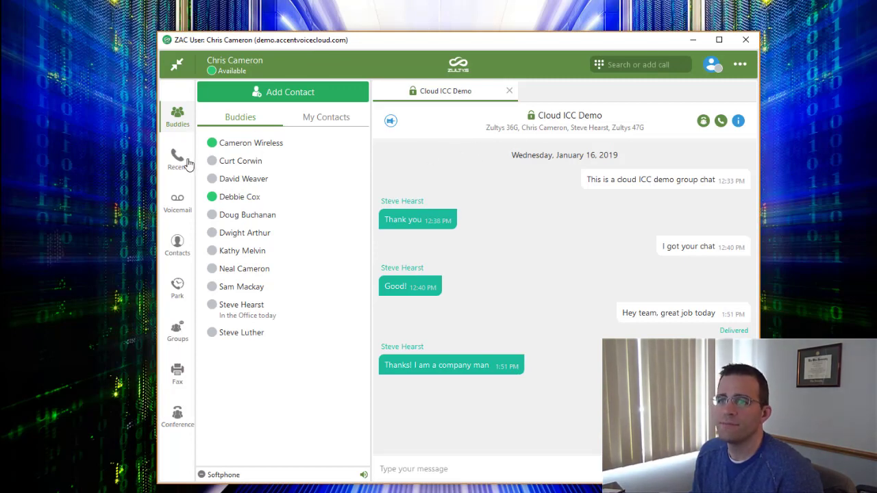
pyautogui.click(509, 91)
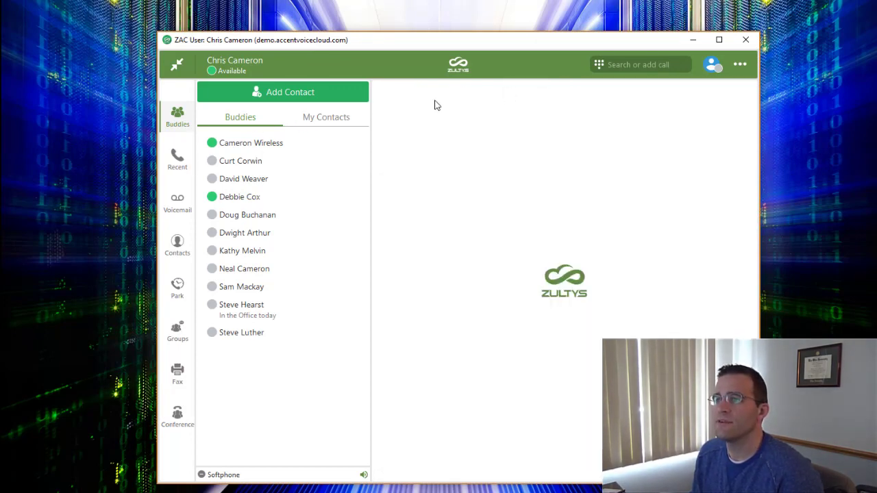
pyautogui.click(177, 69)
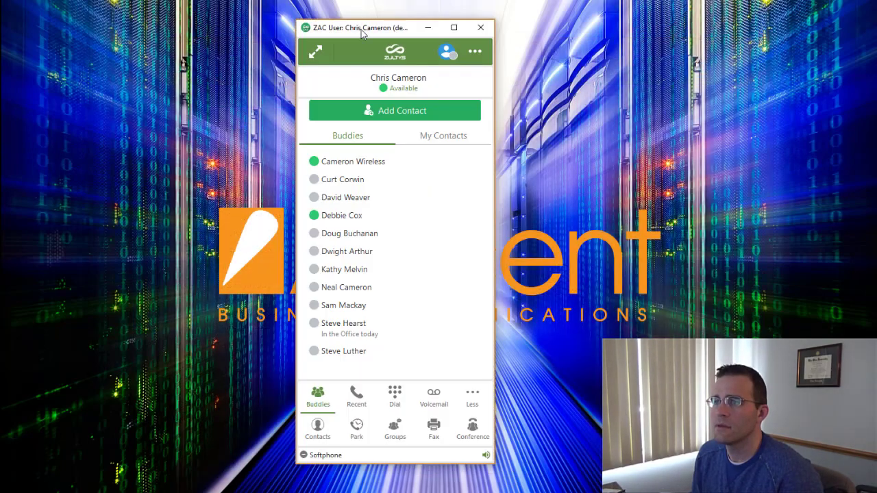
pyautogui.moveTo(361, 30); pyautogui.dragTo(372, 38)
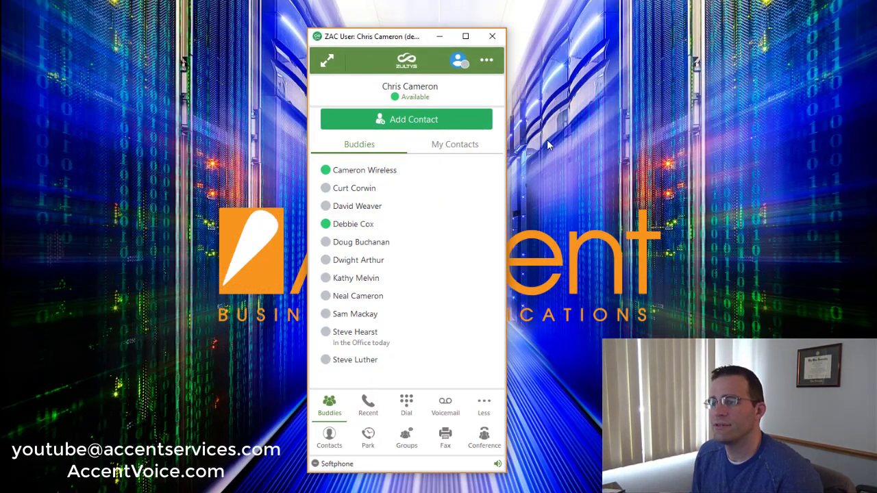
# Step: Call a colleague by entering their extension in the dialer, looking through the matching contacts before placing the call
pyautogui.click(413, 408)
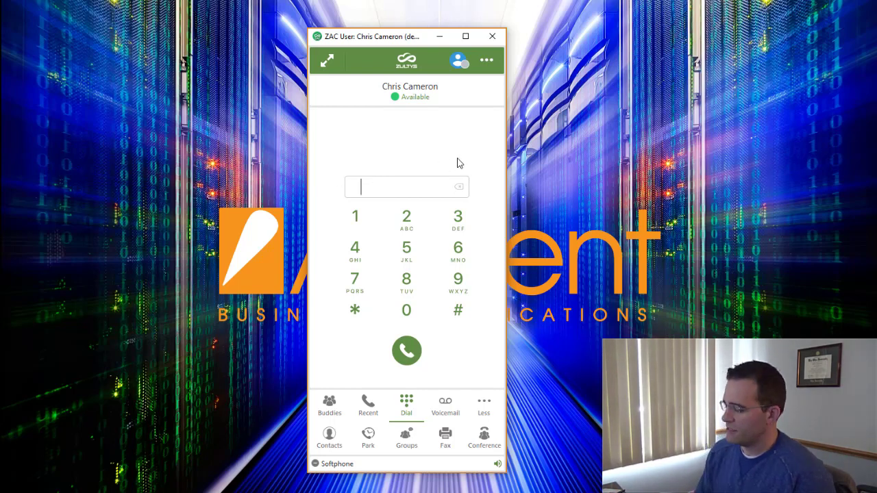
pyautogui.write('3541')
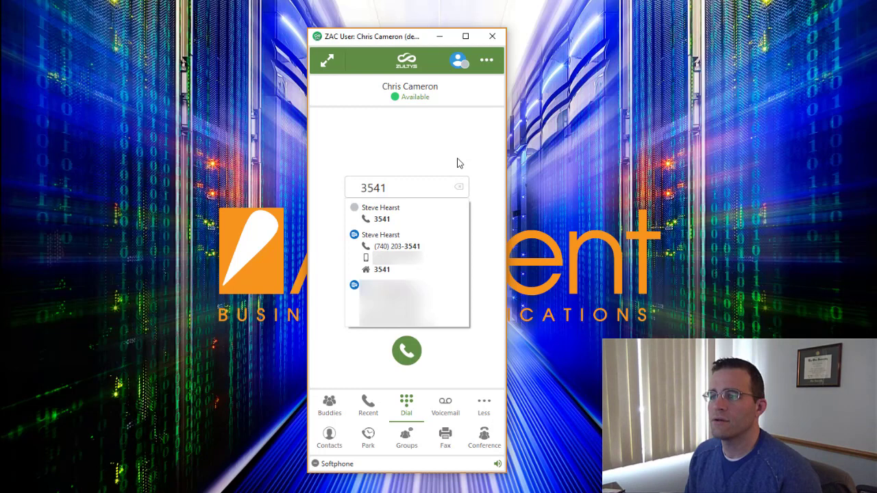
pyautogui.press('Down')
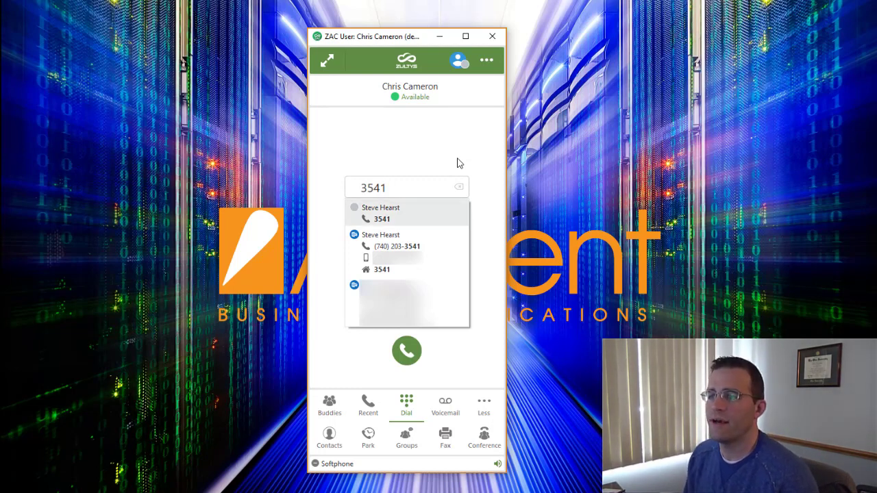
pyautogui.press('Down')
pyautogui.press('Down')
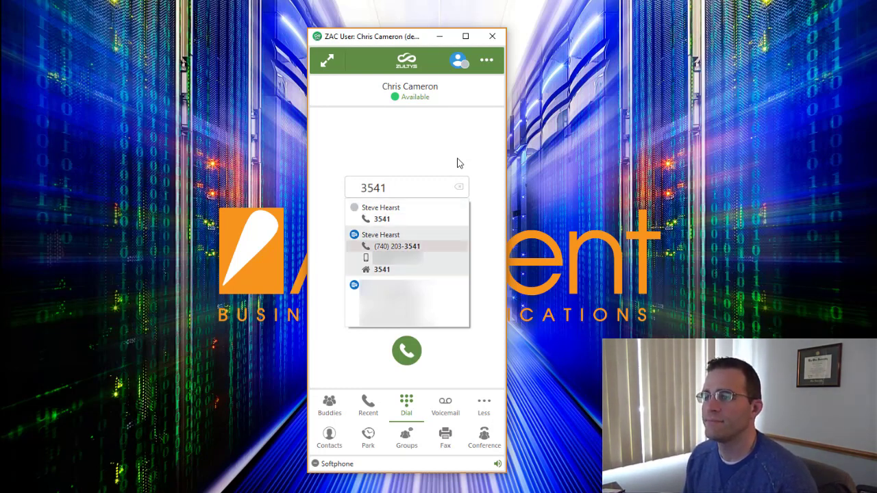
pyautogui.press('Down')
pyautogui.press('Down')
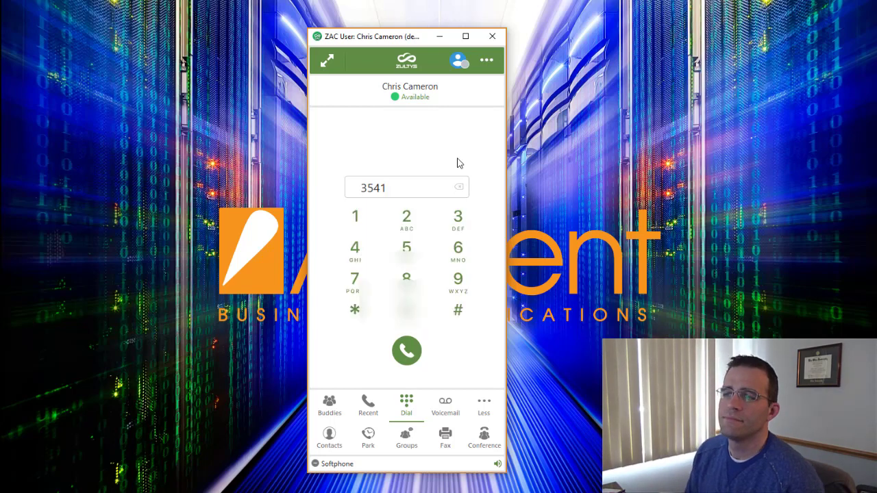
pyautogui.press('Escape')
pyautogui.press('Return')
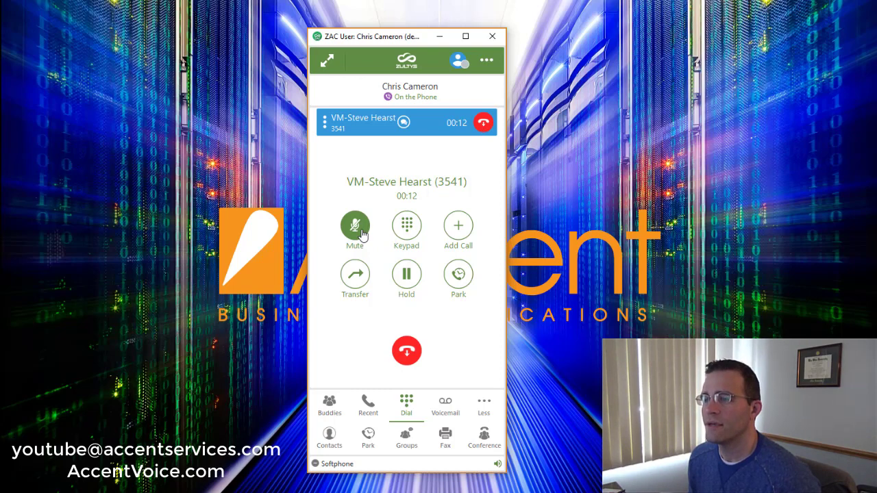
# Step: Show and hide the keypad during the active call and hang up
pyautogui.click(413, 231)
pyautogui.click(456, 353)
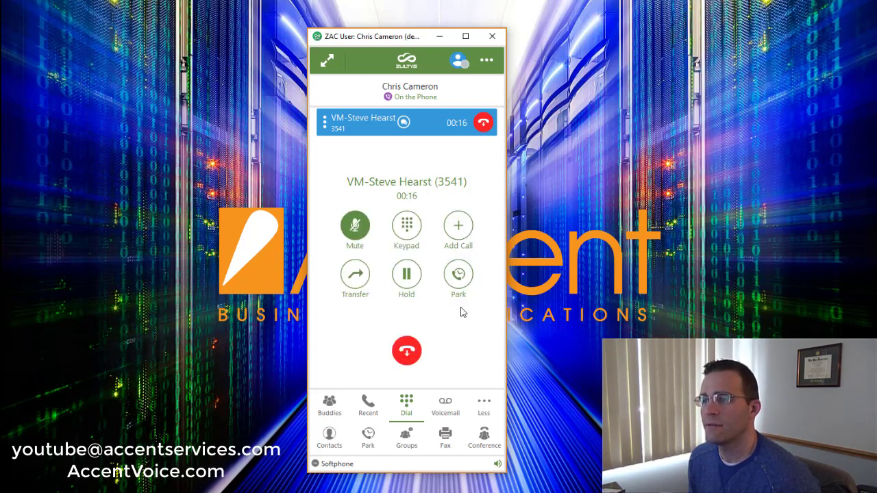
pyautogui.click(413, 352)
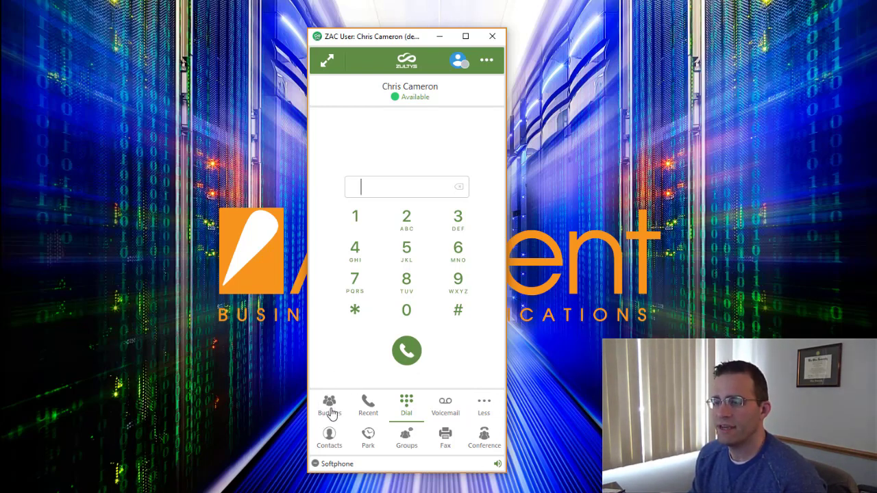
# Step: Review the buddy list and recent call history, including the contact details behind today's outgoing call
pyautogui.click(331, 408)
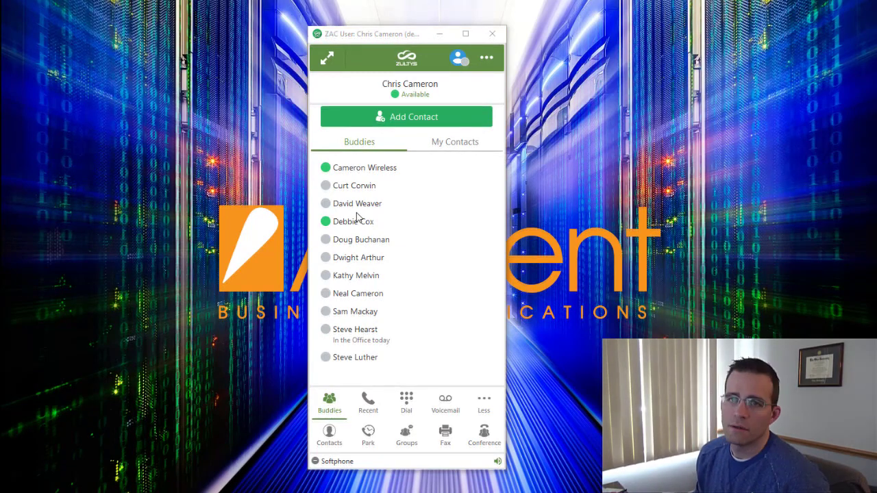
pyautogui.click(369, 408)
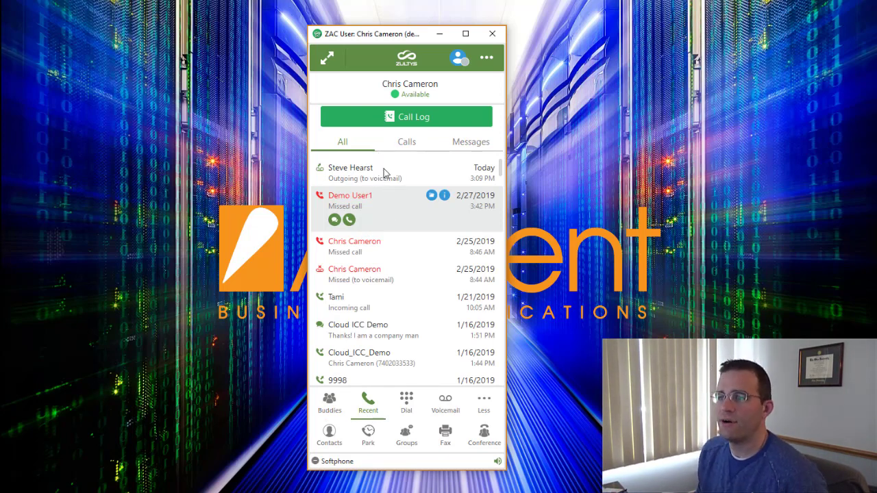
pyautogui.click(361, 283)
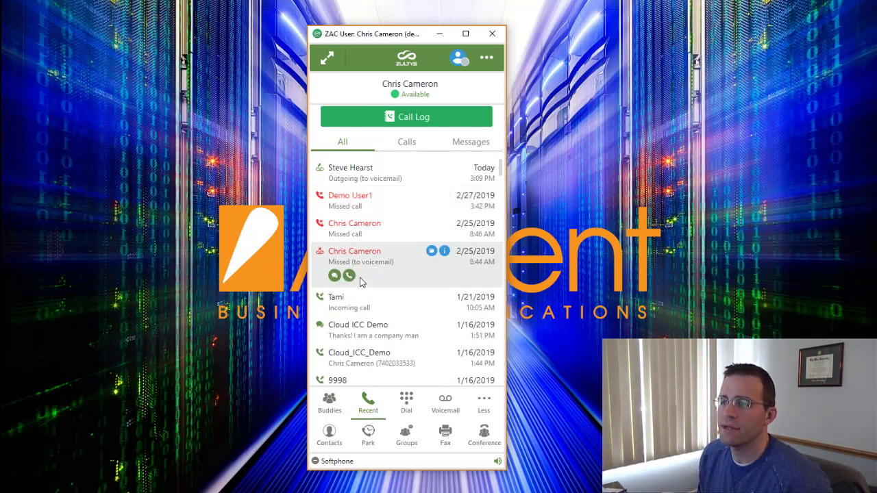
pyautogui.click(363, 177)
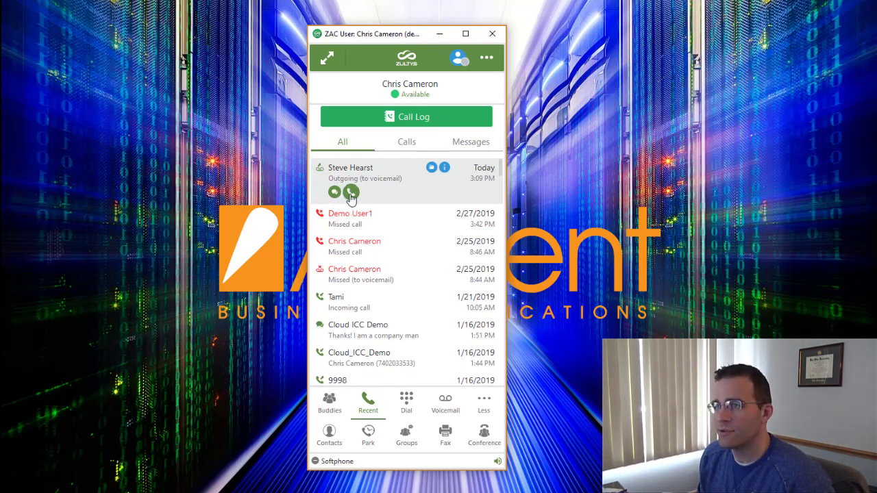
pyautogui.click(445, 167)
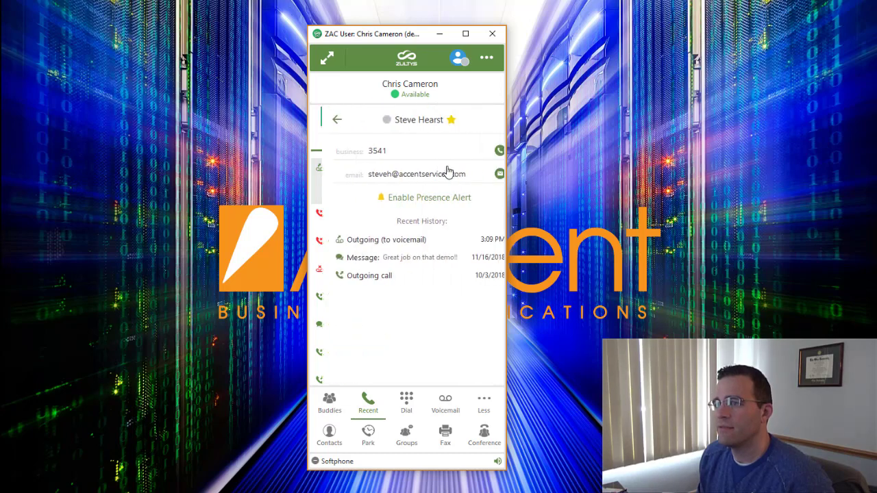
pyautogui.click(324, 124)
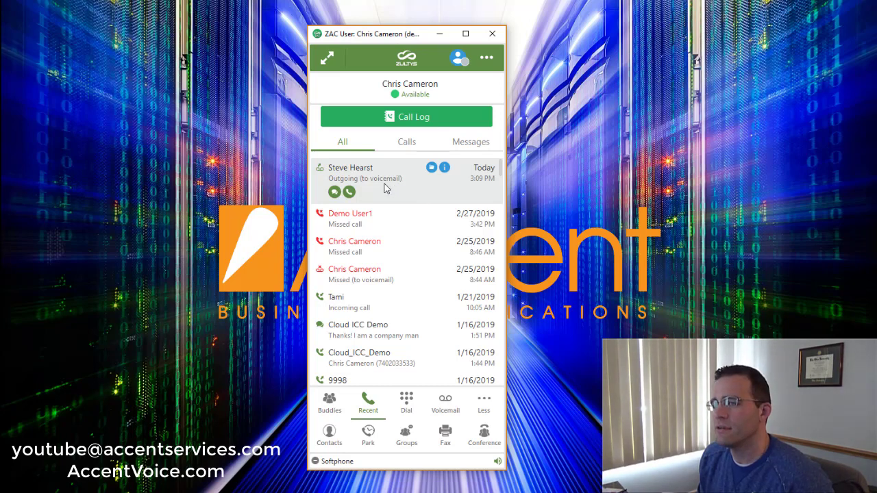
# Step: Browse the voicemail inbox and expand the JENNE DISTR message from 7/18/2018 to see its playback and handling options
pyautogui.click(446, 411)
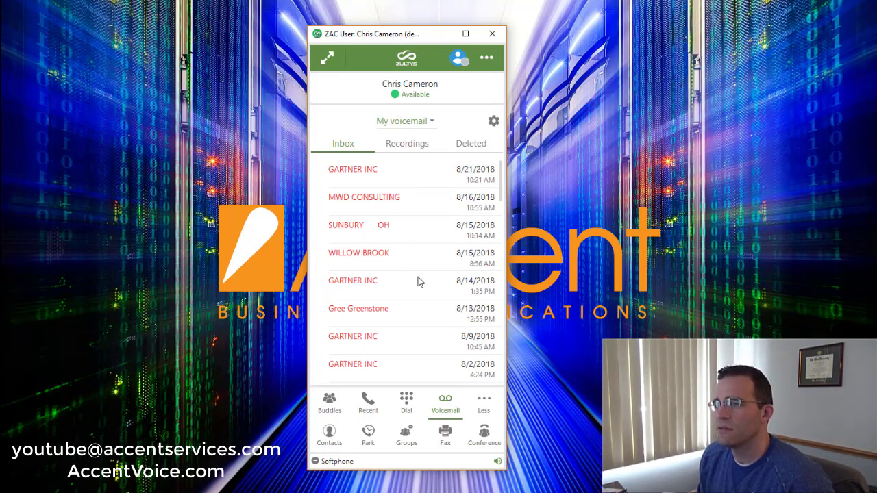
pyautogui.scroll(-2, 419, 281)
pyautogui.scroll(-2, 428, 291)
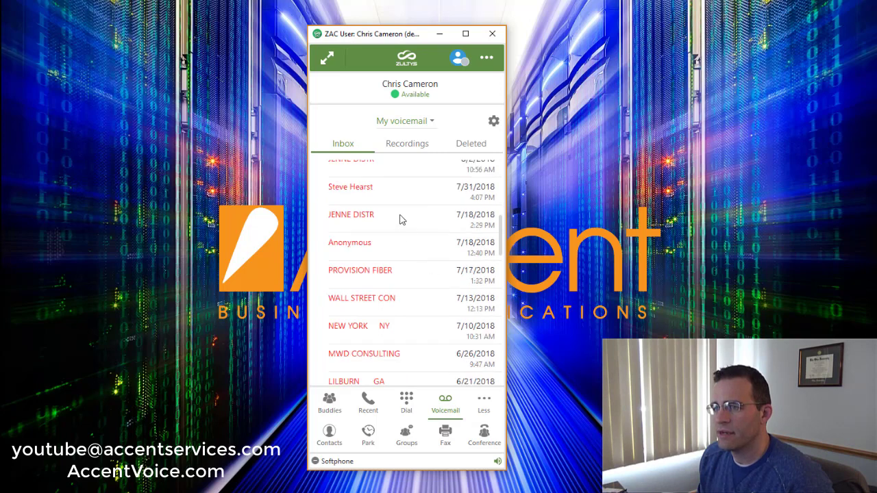
pyautogui.click(370, 192)
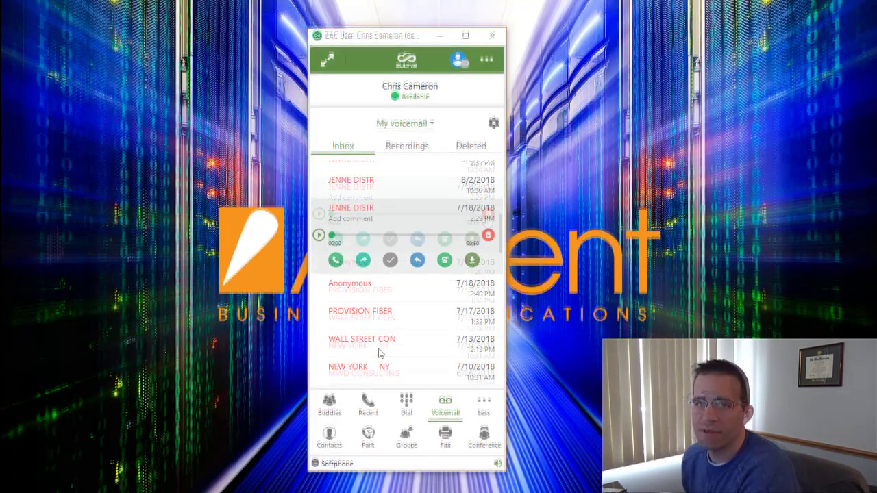
# Step: Browse the MX Directory contacts
pyautogui.click(327, 446)
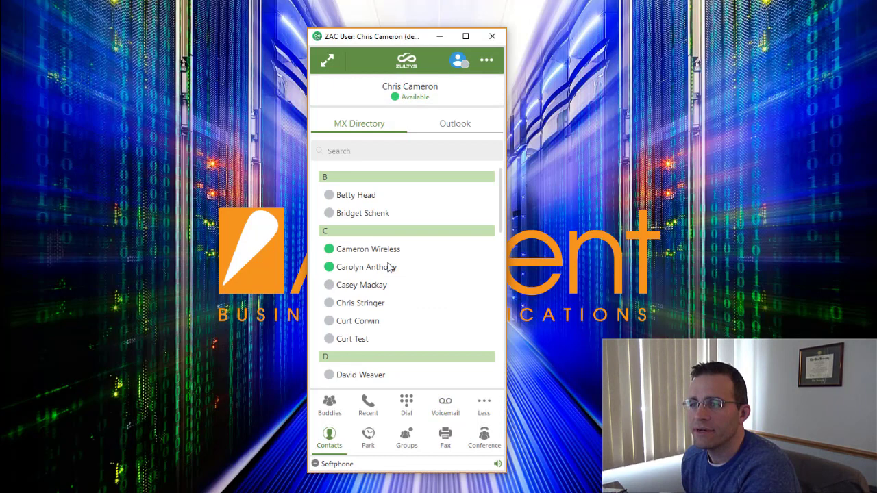
pyautogui.scroll(-2, 397, 299)
pyautogui.scroll(-1, 400, 294)
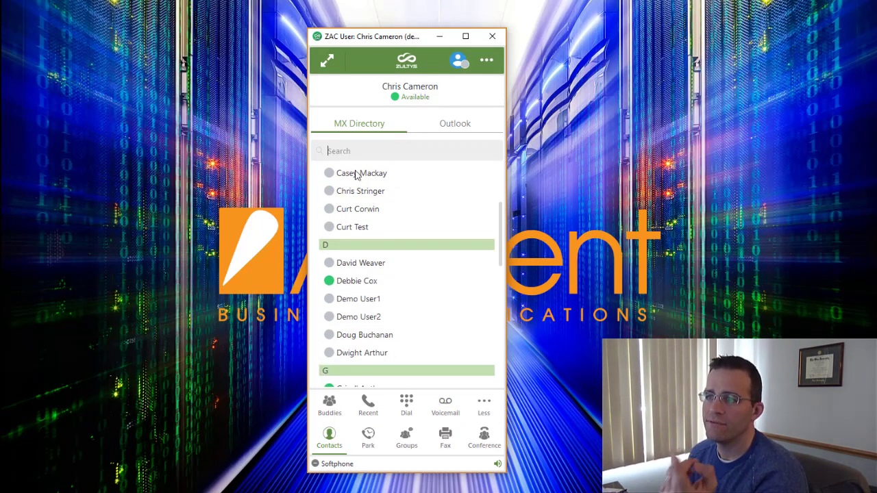
# Step: Look through the Outlook contacts as far as the letter S and return to the beginning of the MX Directory
pyautogui.click(451, 131)
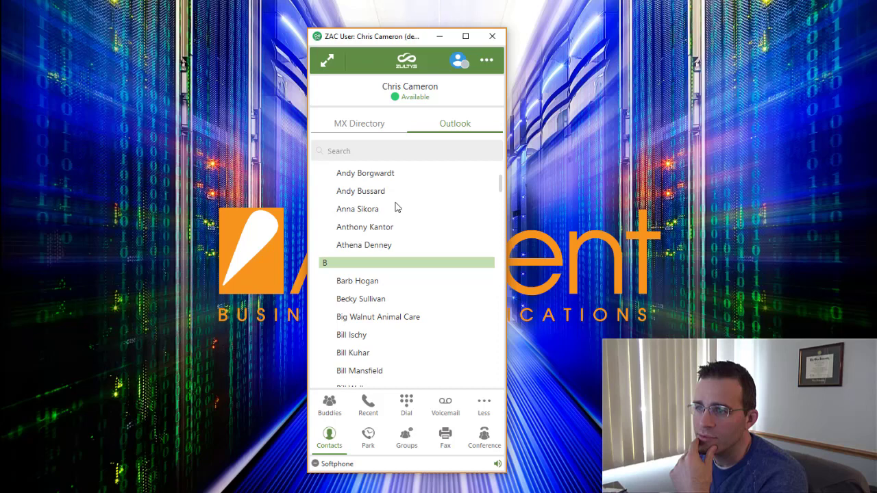
pyautogui.scroll(-2, 401, 225)
pyautogui.scroll(-20, 402, 231)
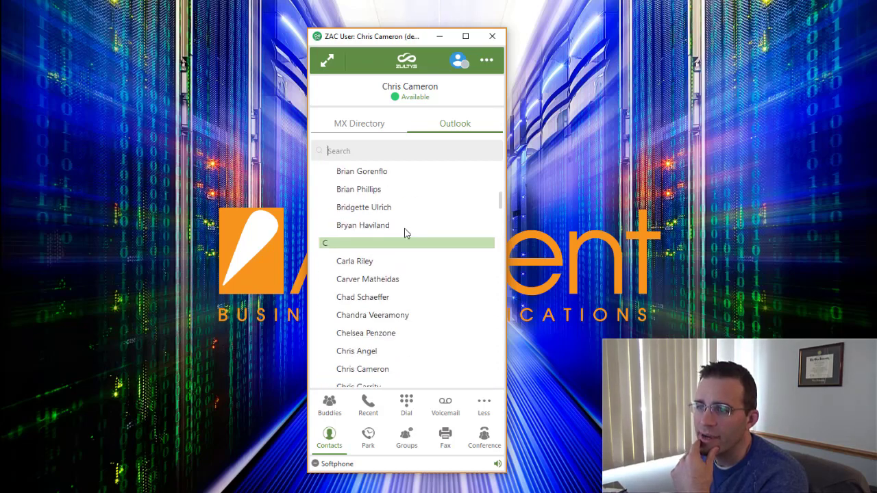
pyautogui.scroll(-20, 411, 241)
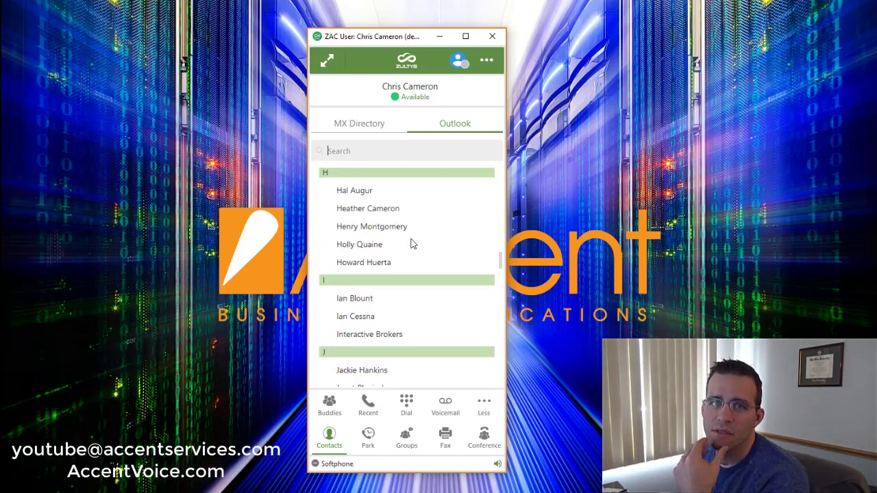
pyautogui.scroll(-15, 414, 245)
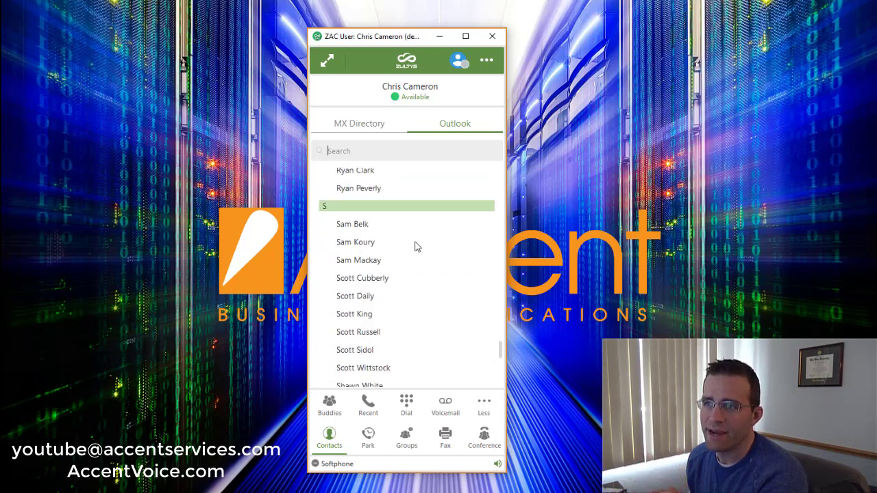
pyautogui.click(368, 133)
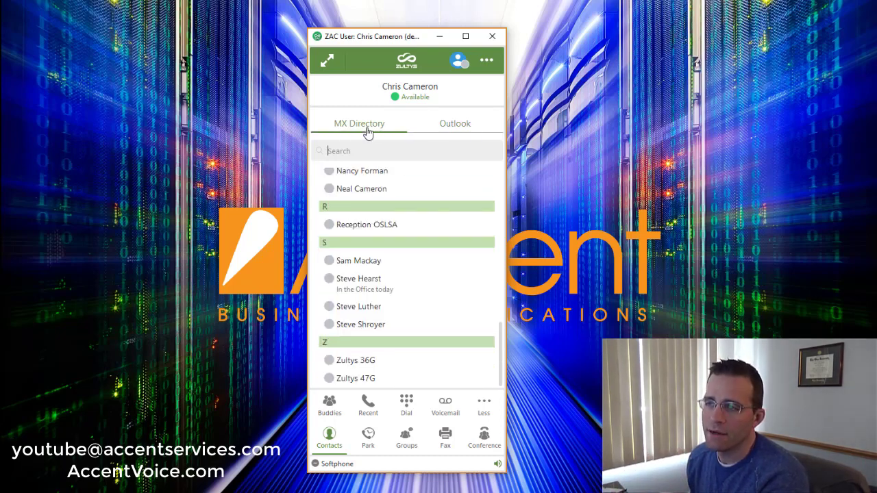
pyautogui.scroll(1, 406, 215)
pyautogui.scroll(15, 404, 199)
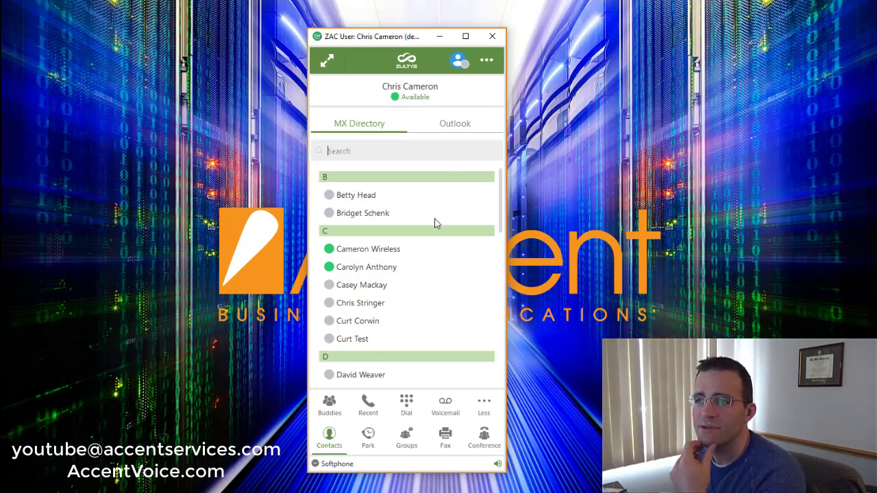
# Step: Review the general, login and Microsoft Outlook integration options in the application settings and close them without saving
pyautogui.click(487, 62)
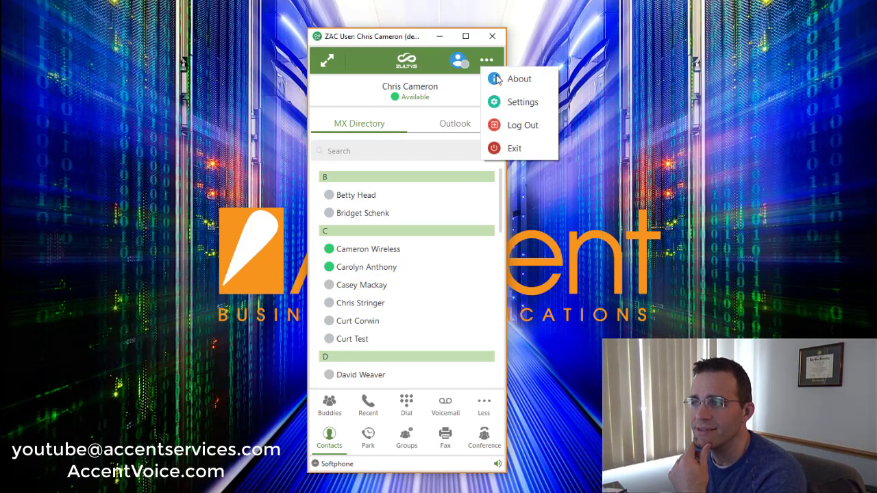
pyautogui.click(513, 104)
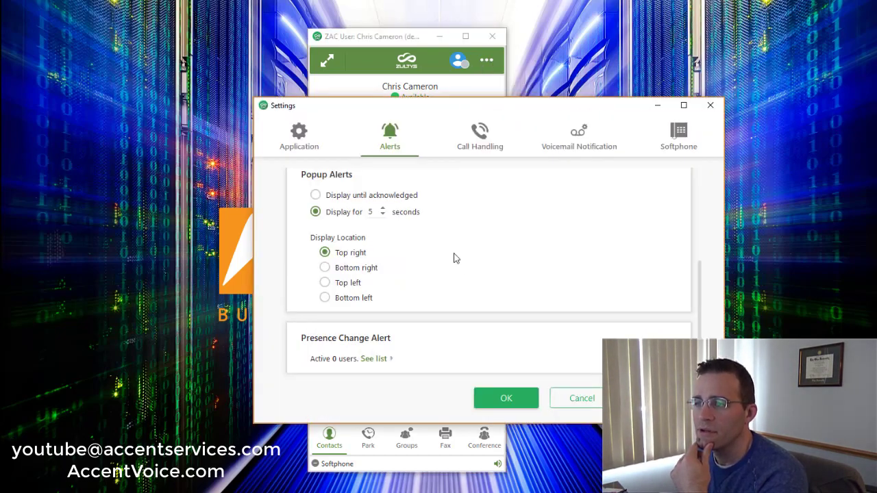
pyautogui.click(305, 140)
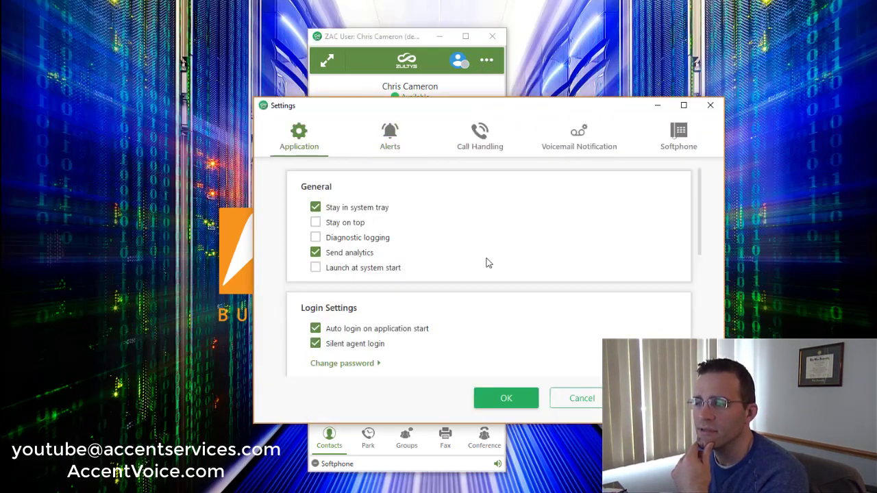
pyautogui.scroll(-2, 487, 261)
pyautogui.scroll(-1, 488, 262)
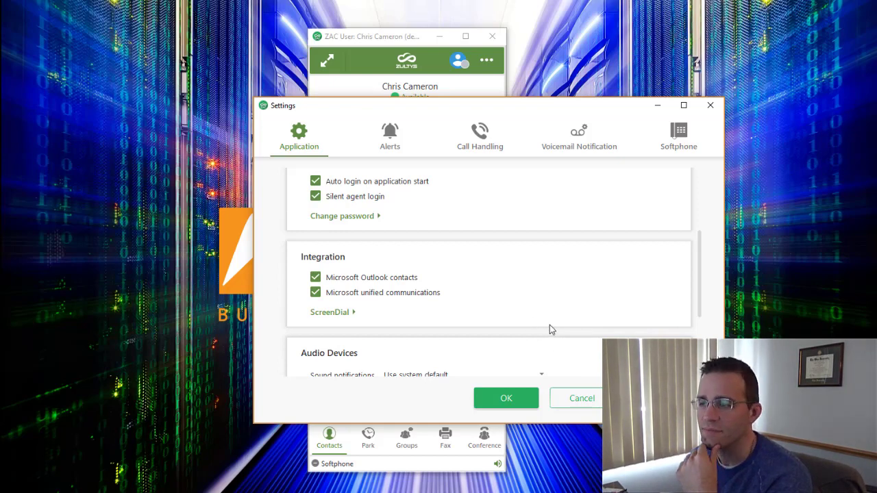
pyautogui.click(591, 398)
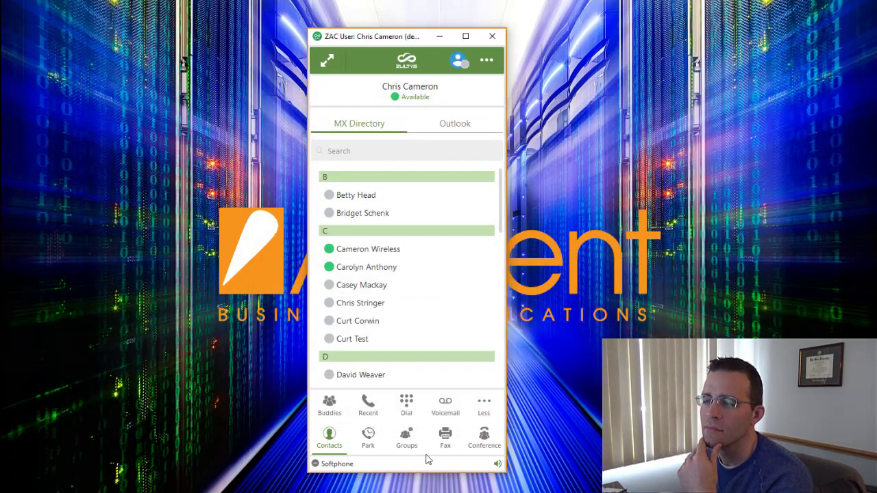
# Step: Show the call park view
pyautogui.click(372, 446)
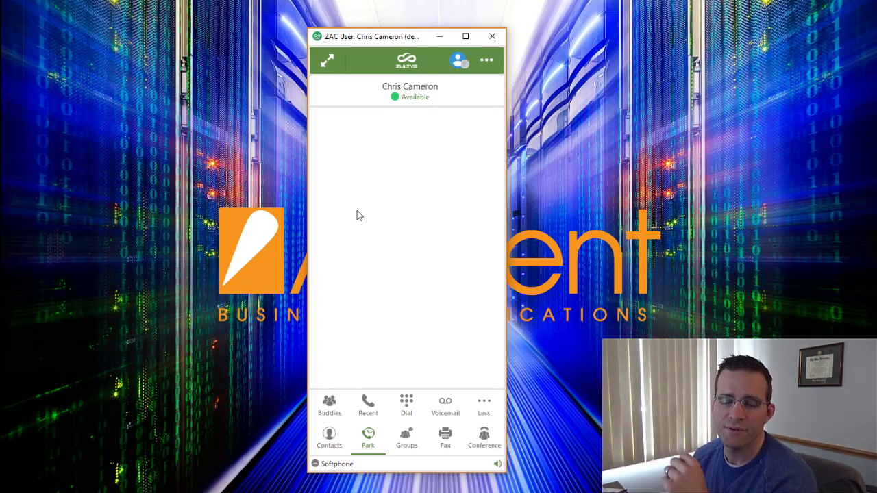
# Step: Open the Cloud ICC Demo group chat from the list of own groups and read through its conversation
pyautogui.click(406, 440)
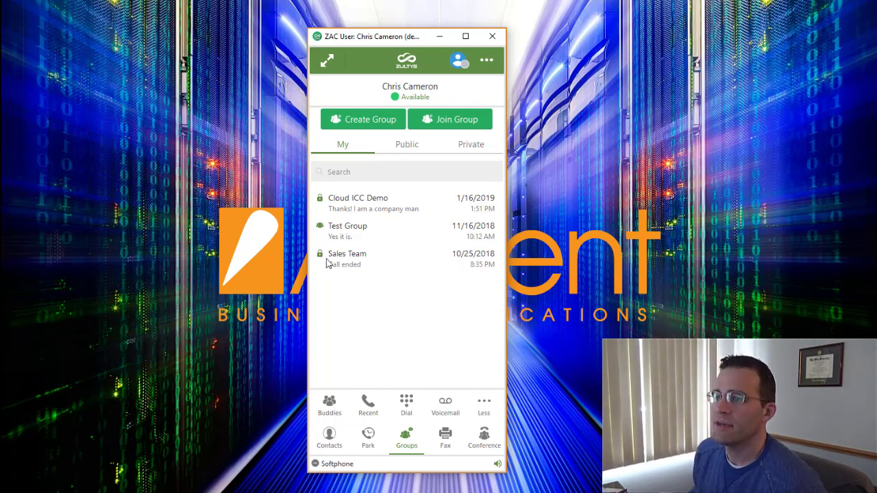
pyautogui.click(359, 207)
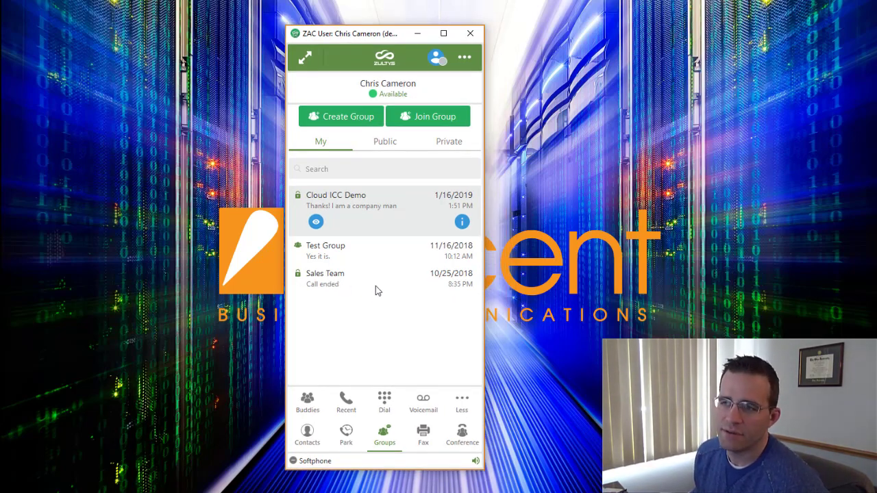
pyautogui.click(315, 221)
pyautogui.scroll(2, 426, 268)
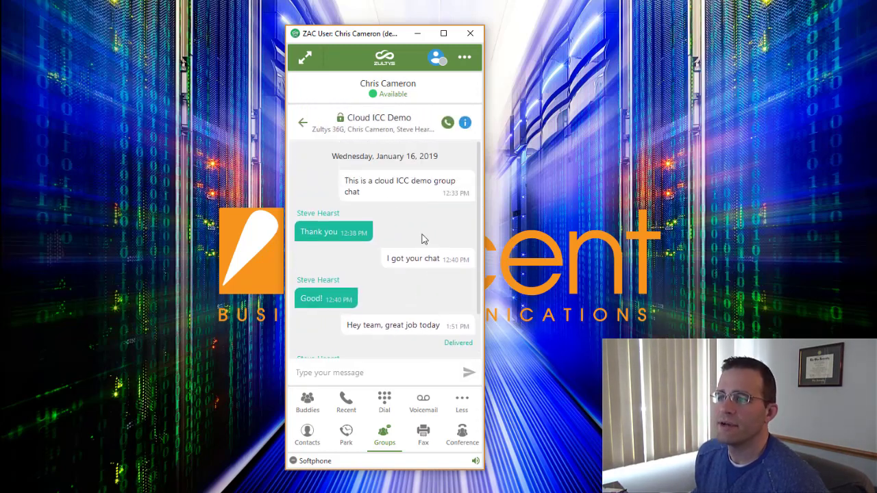
pyautogui.scroll(-1, 404, 212)
pyautogui.scroll(-1, 397, 191)
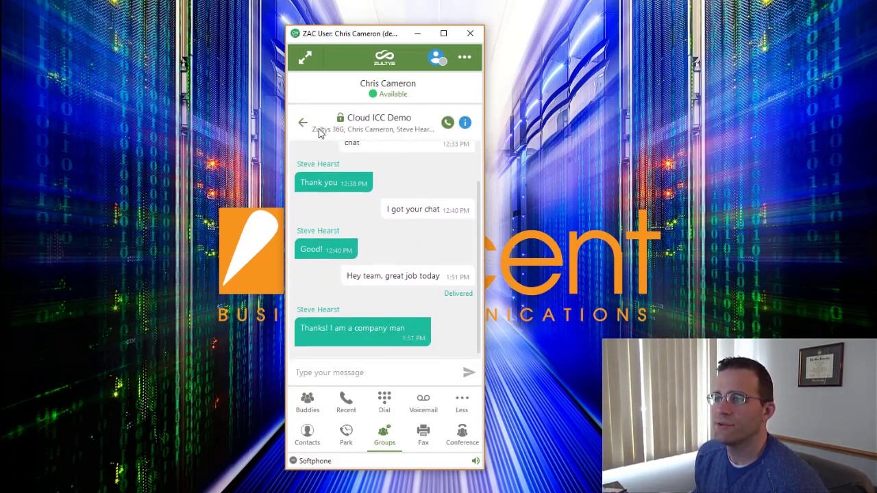
pyautogui.scroll(-1, 432, 343)
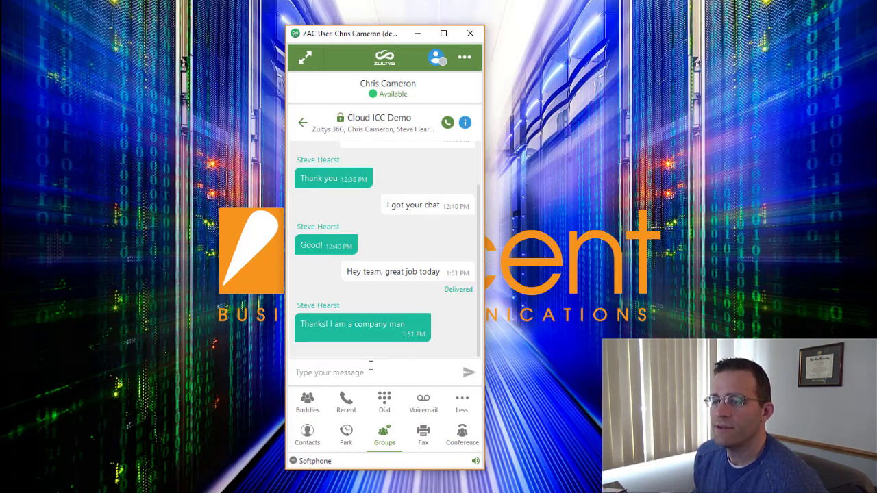
# Step: Send the message "Hey everyone, how's it going?" to the Cloud ICC Demo group
pyautogui.click(358, 372)
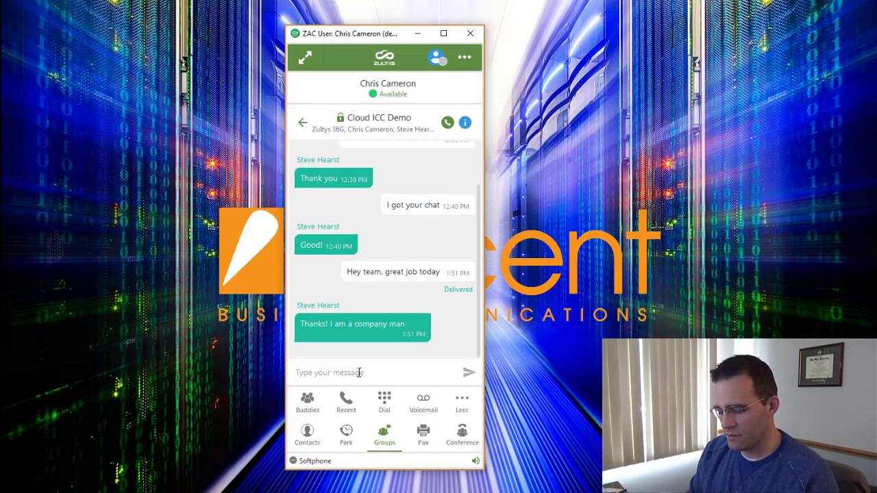
pyautogui.write('Hey everyone')
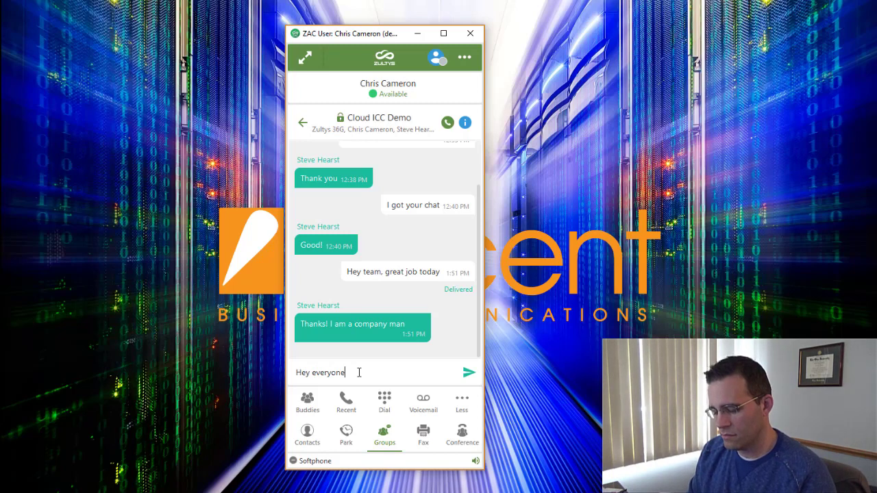
pyautogui.write(", how's it g")
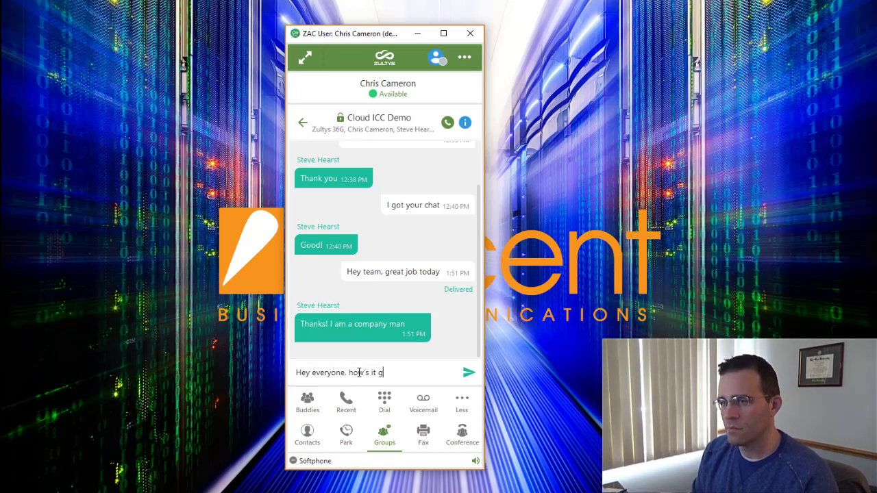
pyautogui.write('oing?')
pyautogui.press('Return')
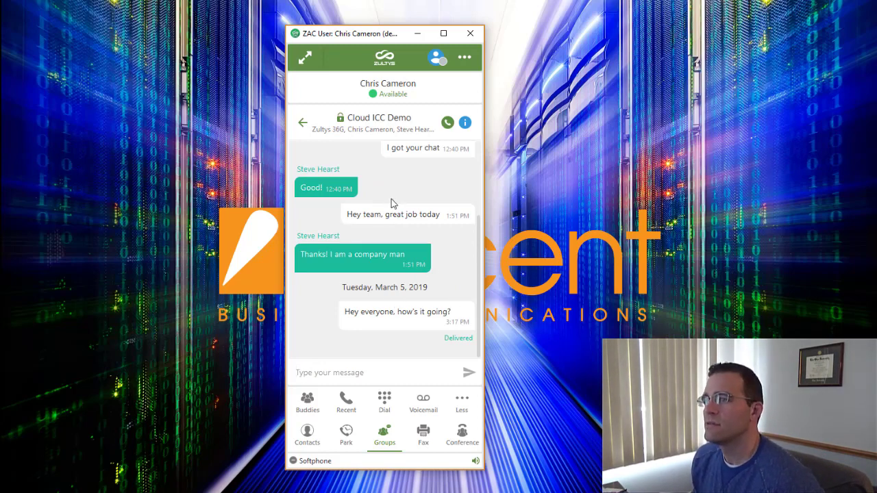
# Step: Review the Cloud ICC Demo group's management options and member list, and return to its chat
pyautogui.click(465, 123)
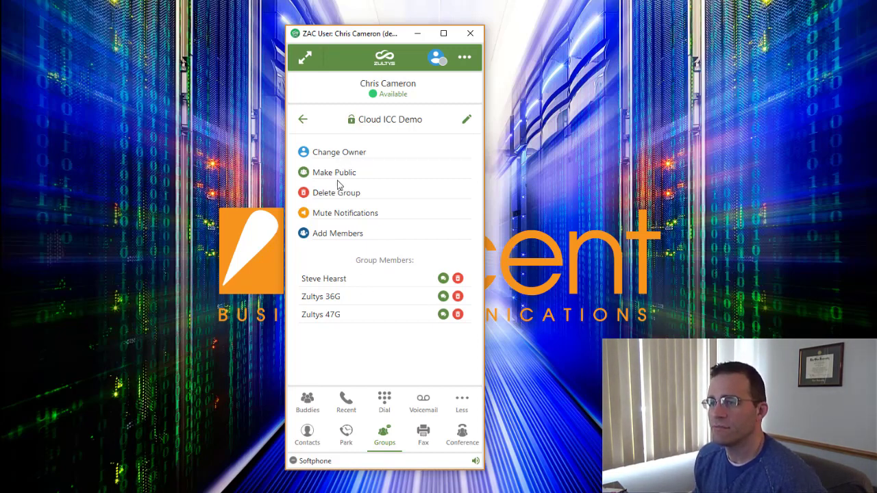
pyautogui.click(304, 121)
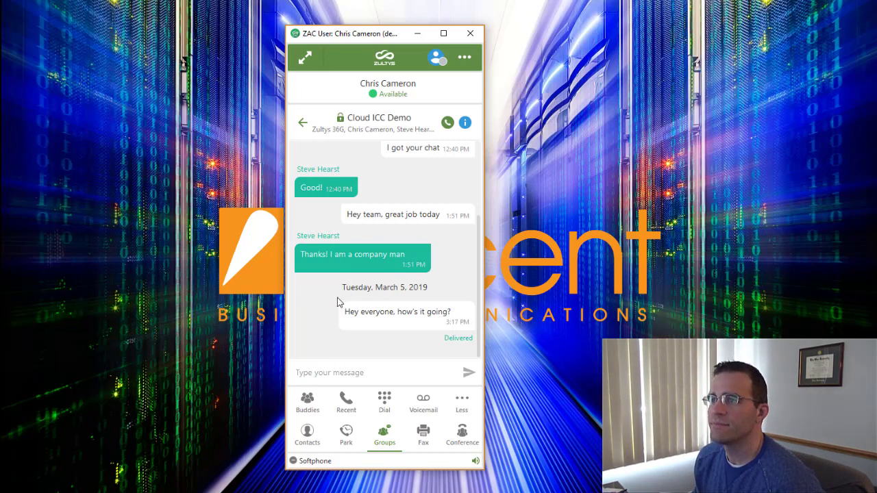
# Step: Expand the client to its full layout and switch between the Cloud ICC Demo and Test Group chats, ending on Cloud ICC Demo
pyautogui.click(306, 59)
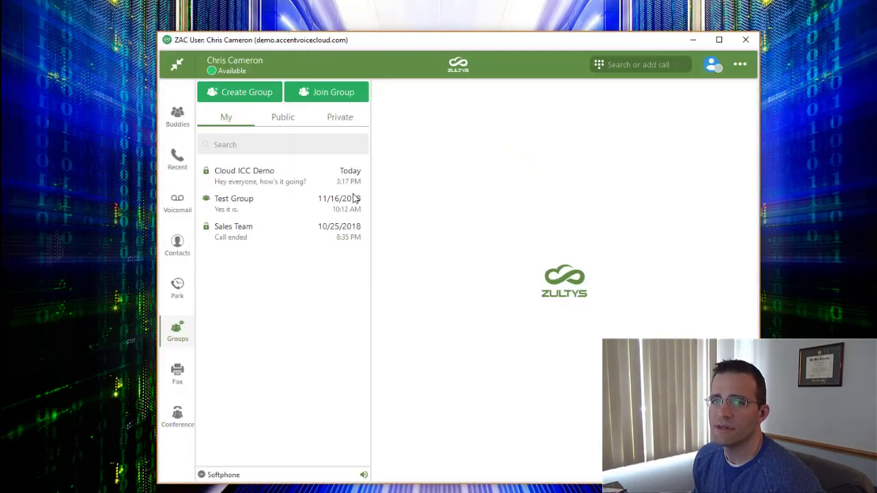
pyautogui.click(273, 176)
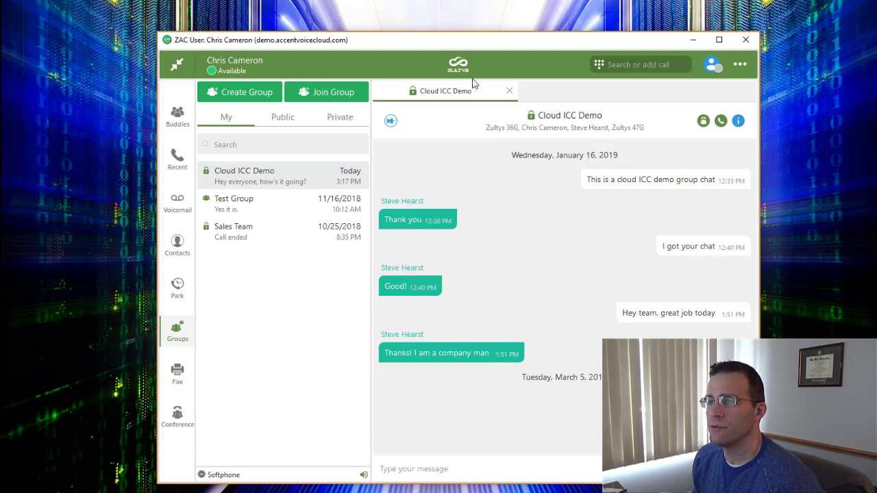
pyautogui.click(271, 207)
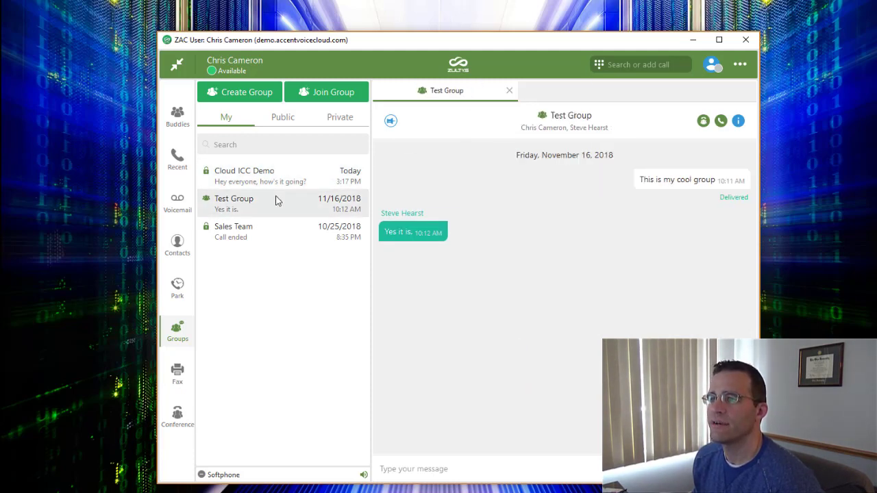
pyautogui.click(272, 182)
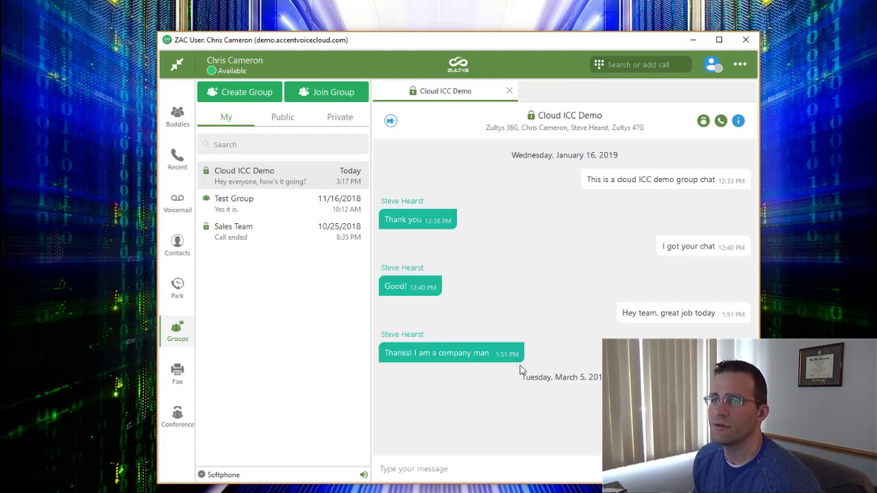
pyautogui.click(220, 198)
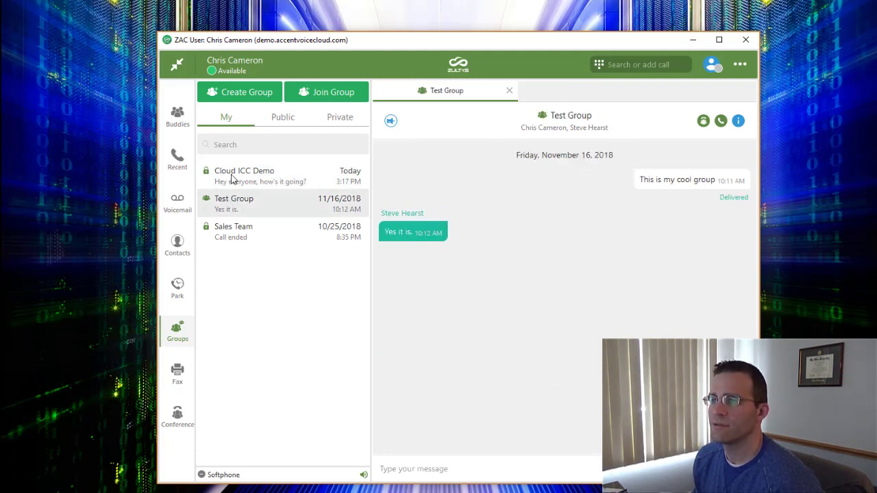
pyautogui.click(231, 176)
pyautogui.click(231, 205)
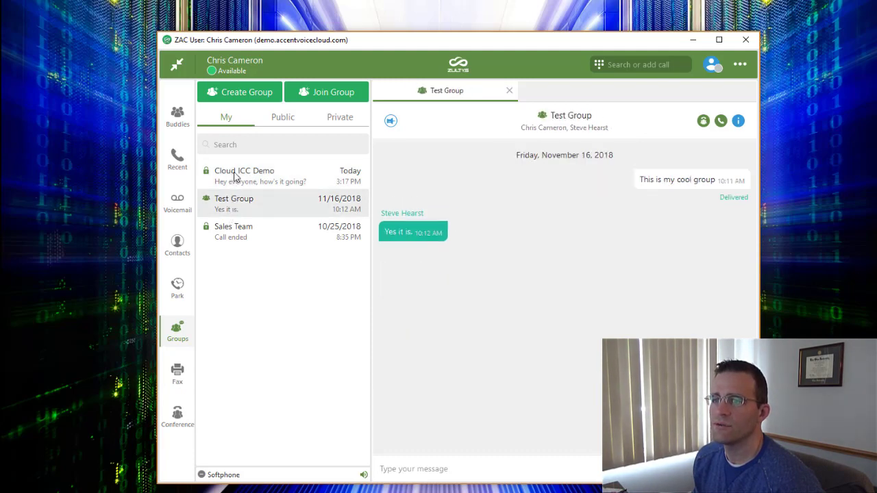
pyautogui.click(234, 176)
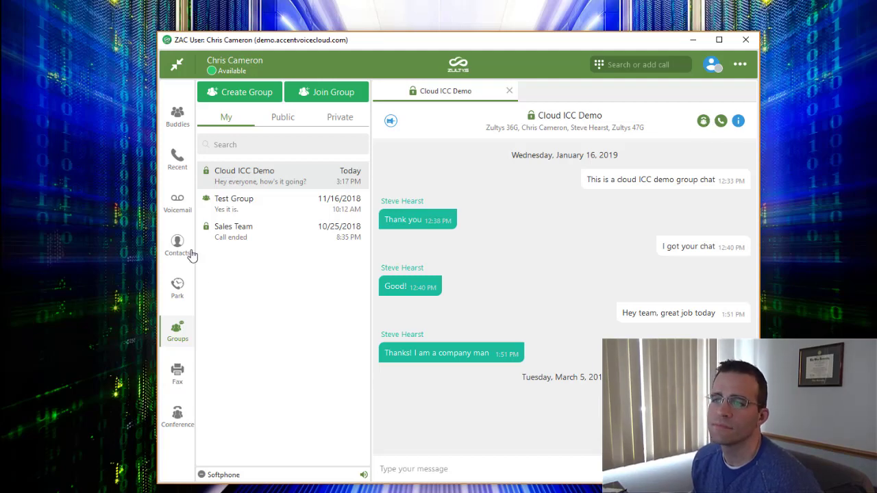
# Step: Review the actions available for the received fax in the inbox and look at the sent faxes
pyautogui.click(176, 375)
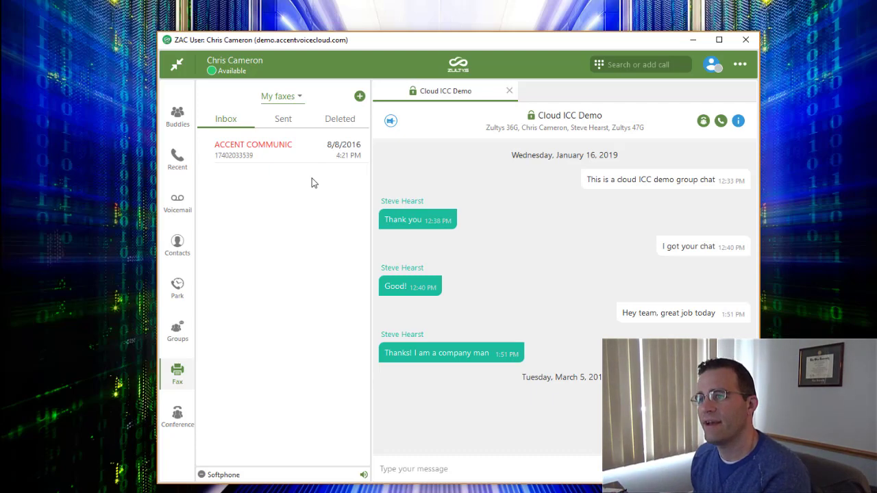
pyautogui.click(268, 156)
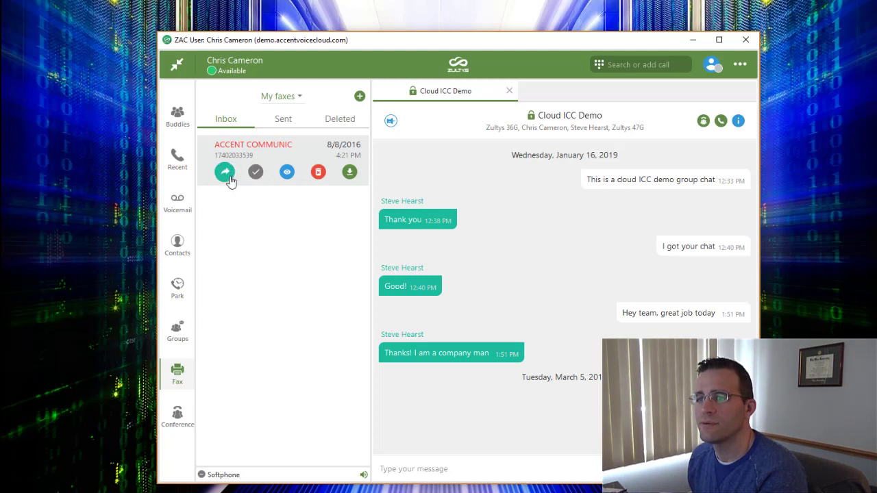
pyautogui.click(282, 120)
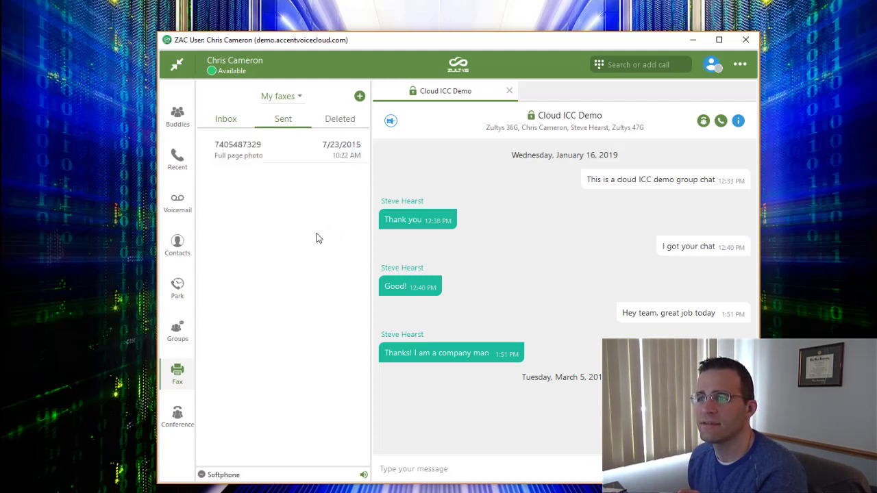
# Step: Review the options for sending a new fax, close the form and the group chat, and return to the compact layout
pyautogui.click(359, 96)
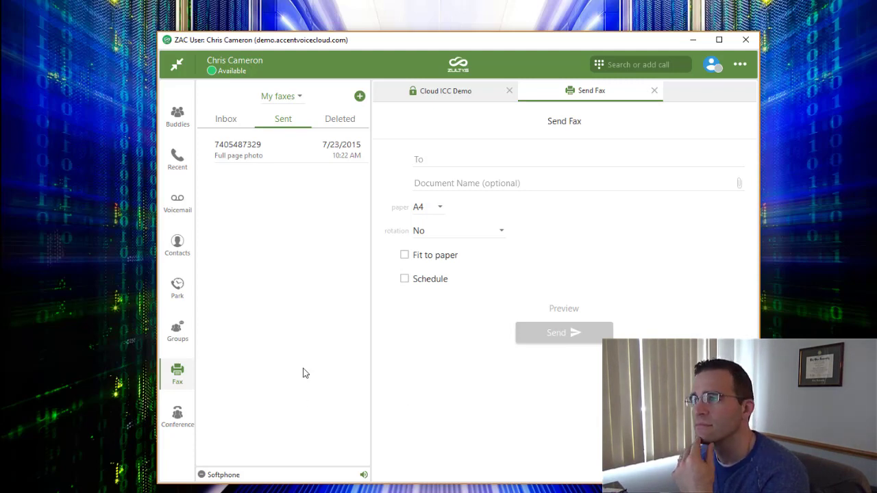
pyautogui.click(654, 92)
pyautogui.click(509, 91)
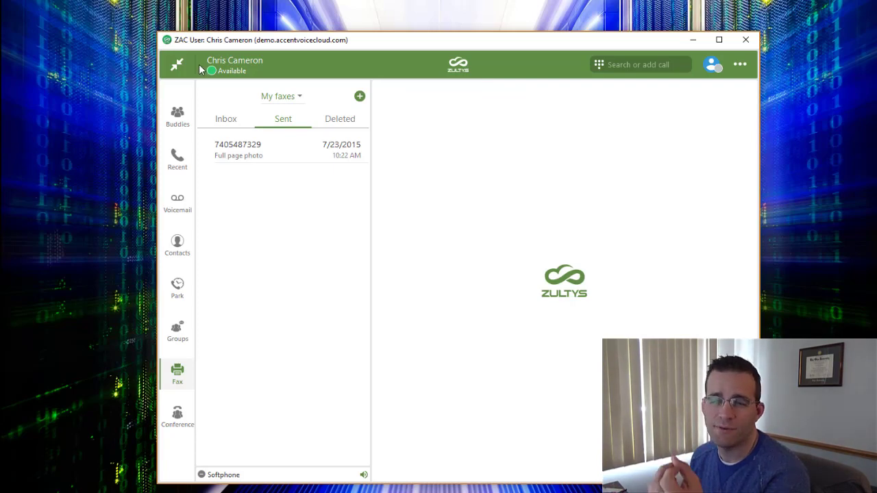
pyautogui.click(176, 64)
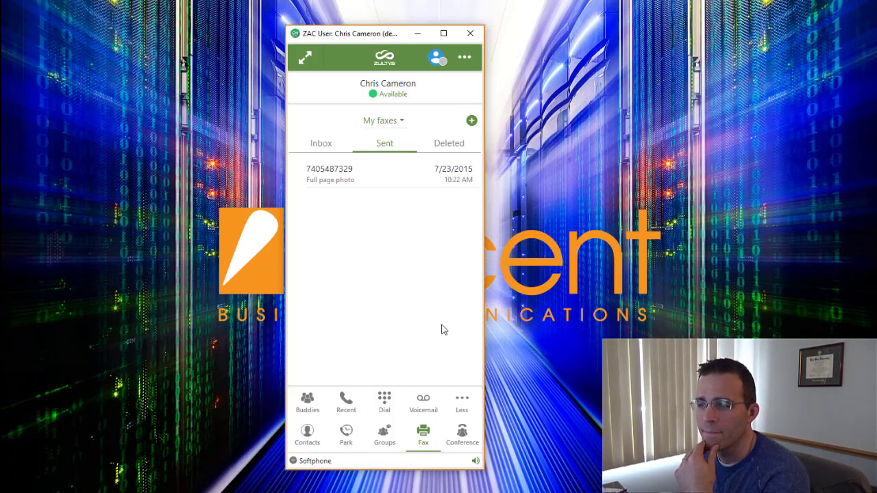
# Step: Preview the email invitation for the existing conference and discard both Outlook drafts without saving
pyautogui.click(469, 442)
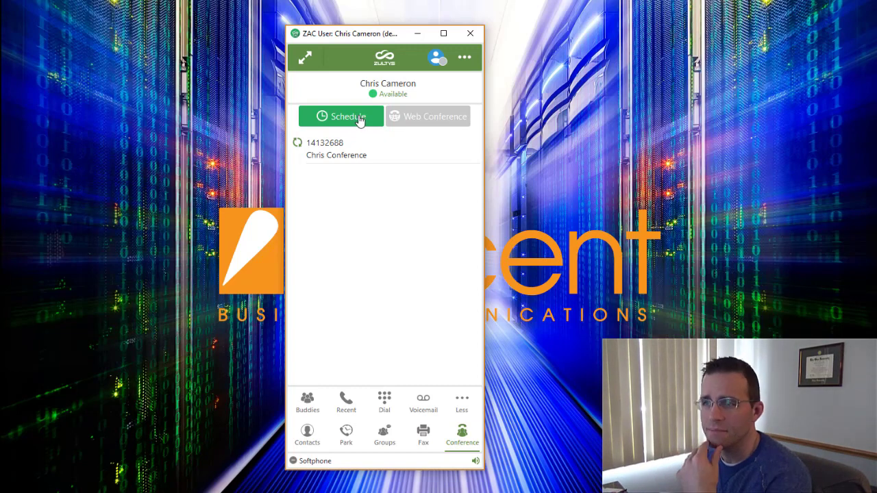
pyautogui.click(352, 158)
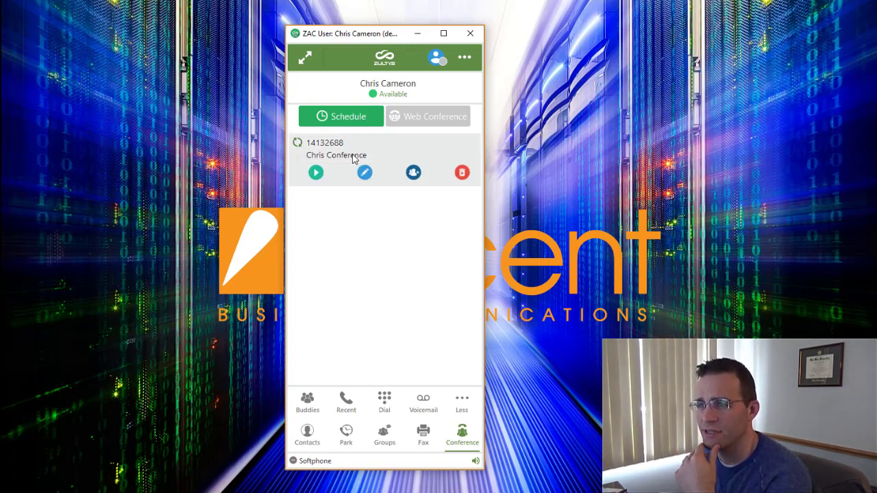
pyautogui.click(414, 173)
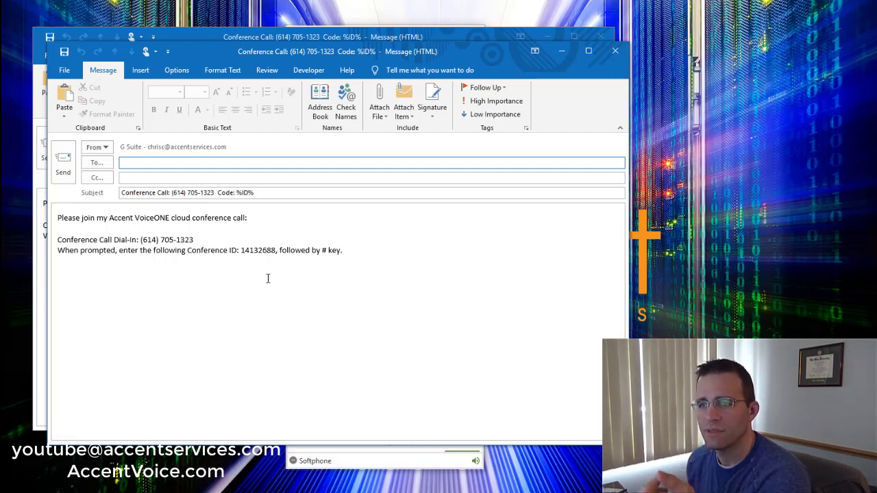
pyautogui.click(615, 51)
pyautogui.click(442, 290)
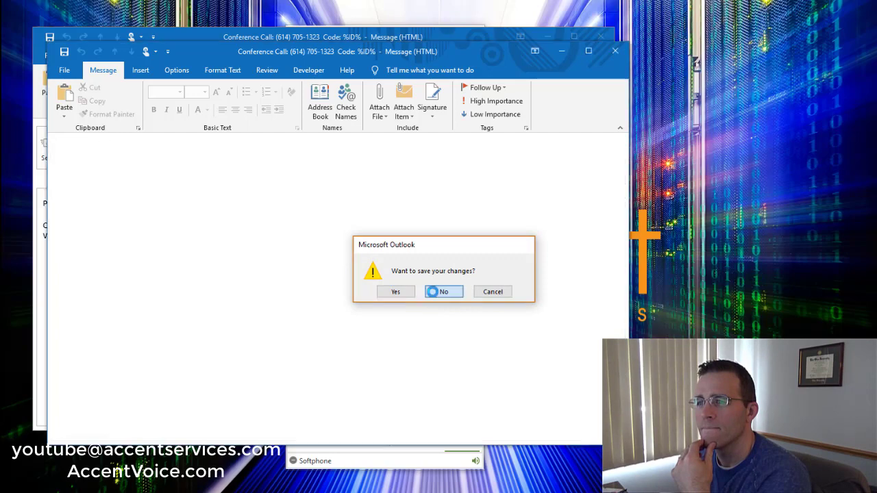
pyautogui.click(598, 42)
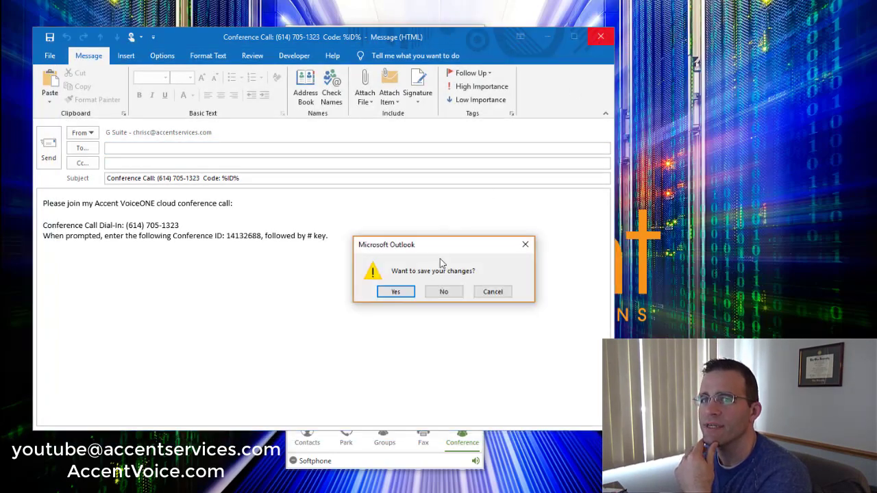
pyautogui.click(443, 292)
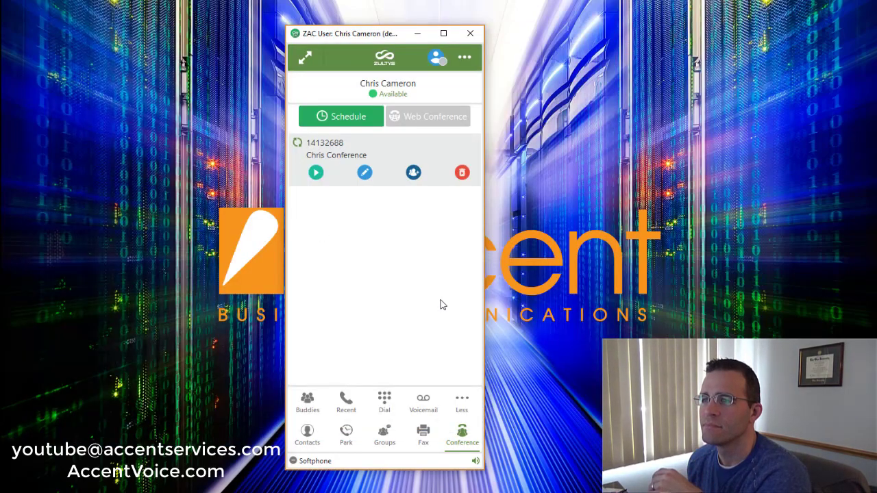
# Step: Review the options for scheduling a new conference and leave the form without saving
pyautogui.click(320, 120)
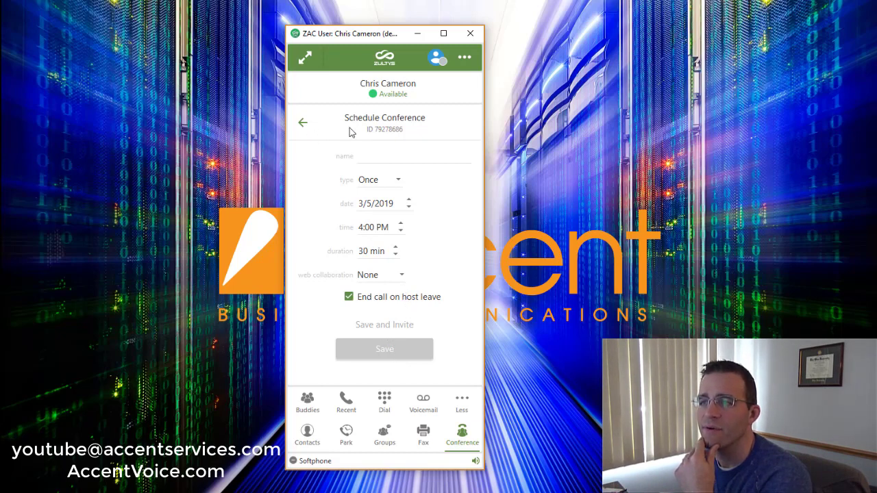
pyautogui.click(303, 125)
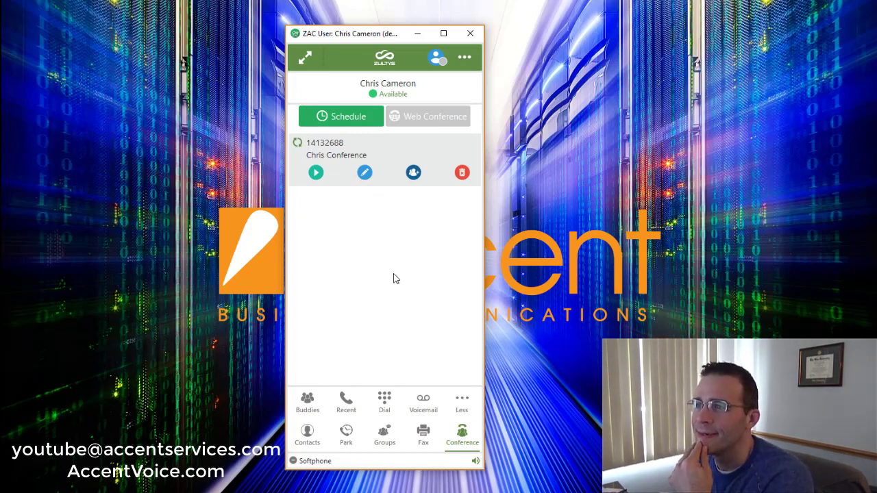
# Step: Return to the dial pad, review the presence status choices and note field, and close them without changing the status
pyautogui.click(385, 403)
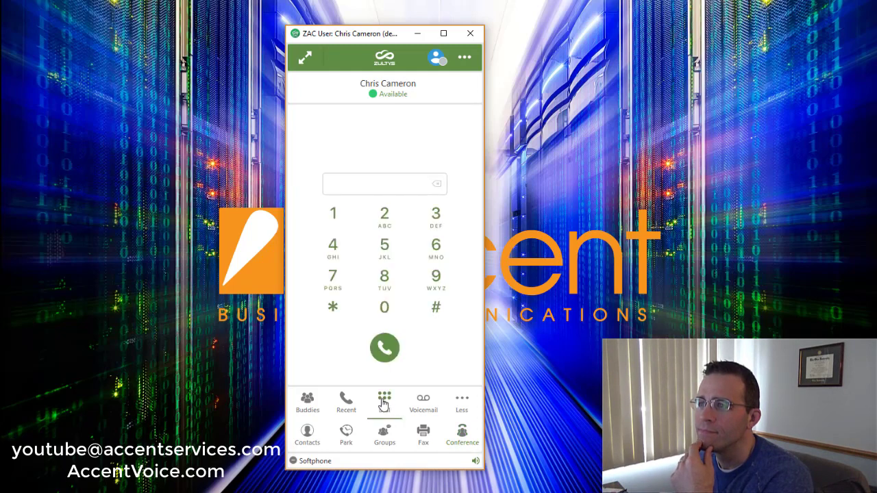
pyautogui.click(387, 98)
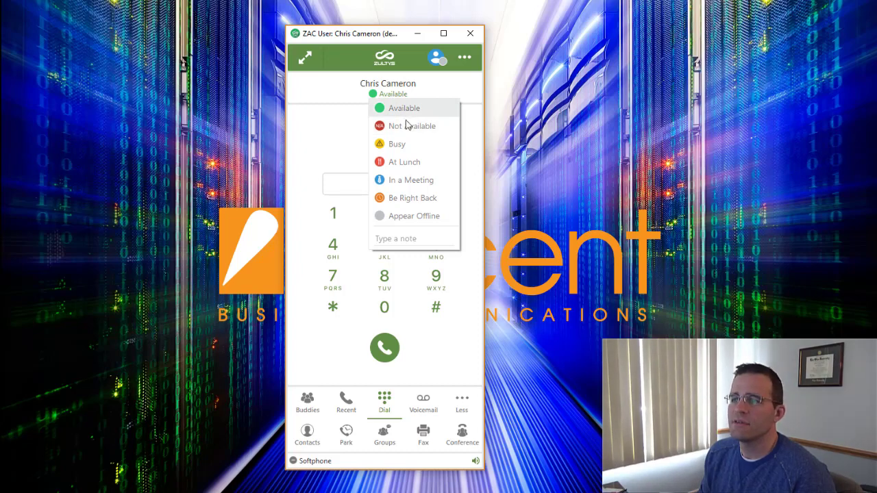
pyautogui.click(412, 238)
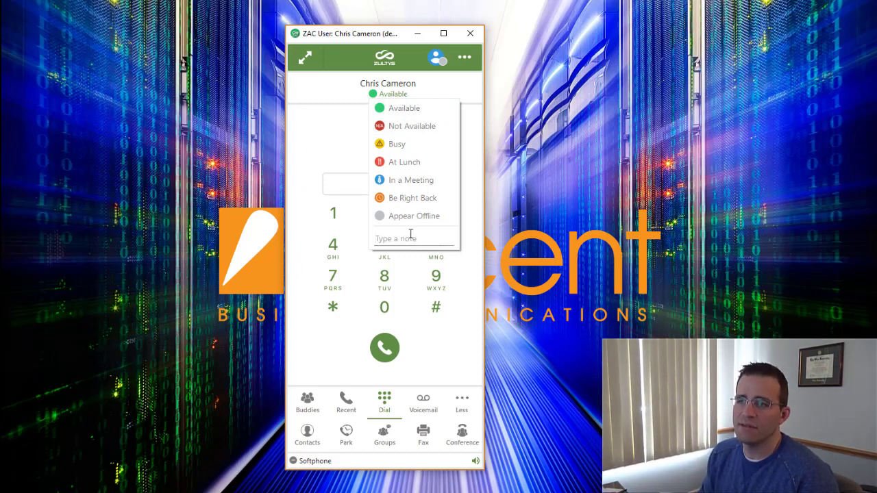
pyautogui.click(326, 130)
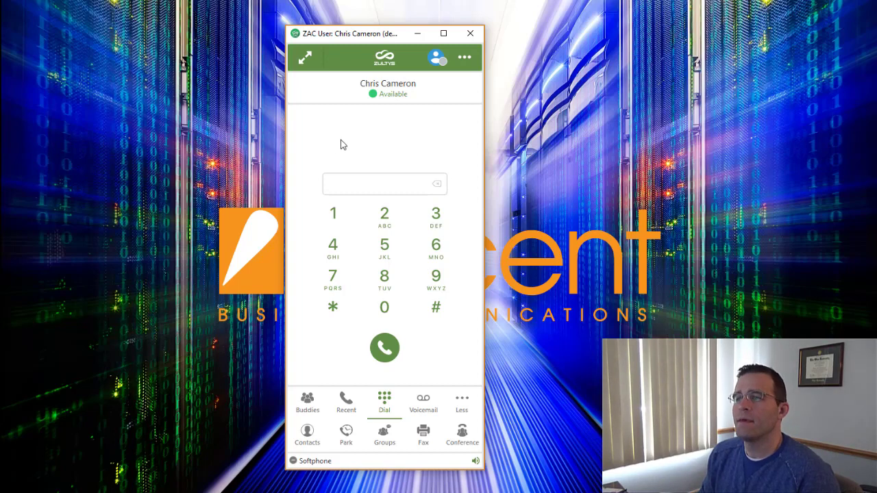